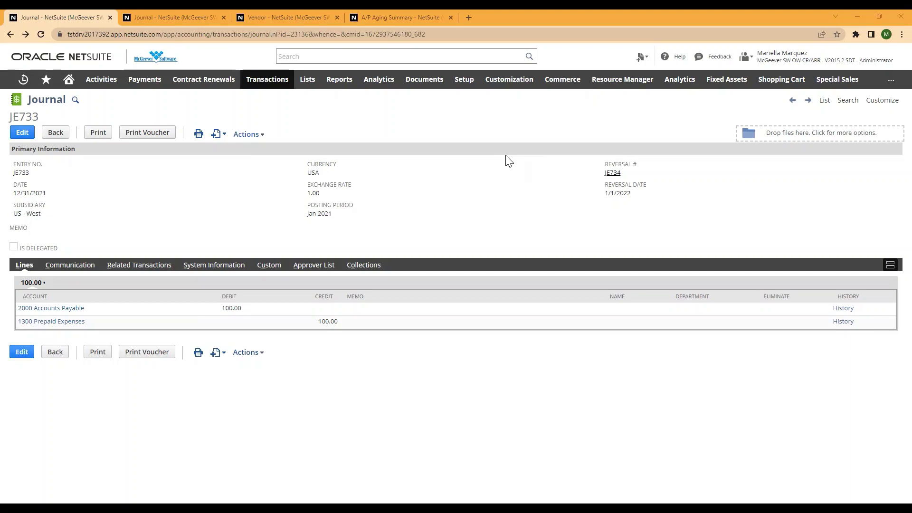
- Revisit JE733, then drill into the No Vendor total on the A/P Aging Summary
{"action": "left_click", "coordinate": [376, 20]}
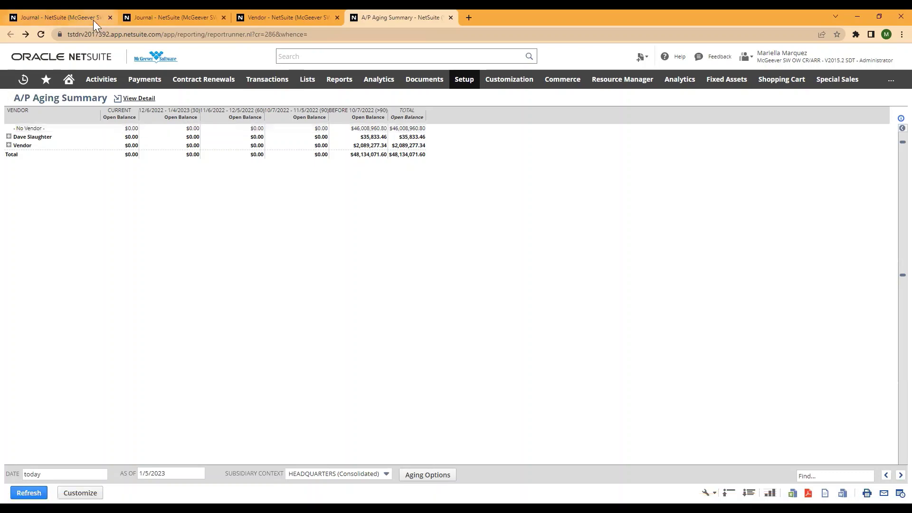
{"action": "left_click", "coordinate": [67, 20]}
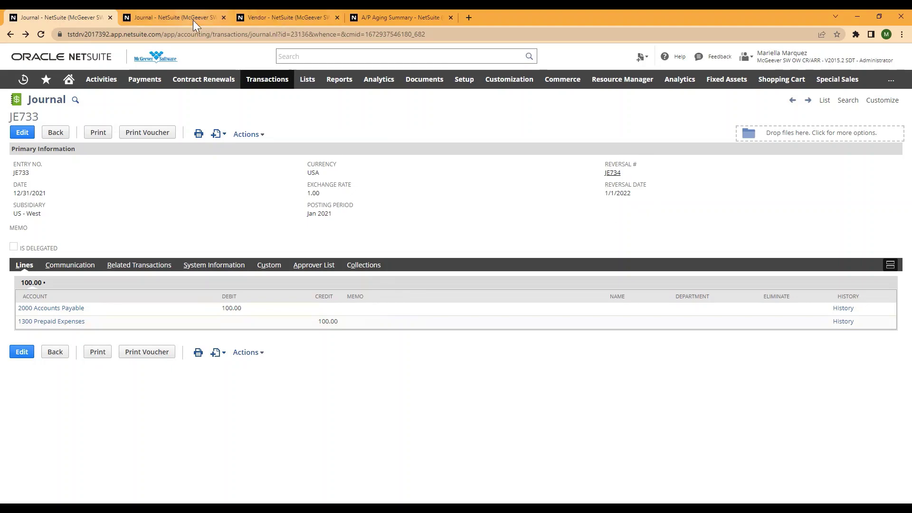
{"action": "left_click", "coordinate": [381, 17]}
{"action": "left_click", "coordinate": [411, 129]}
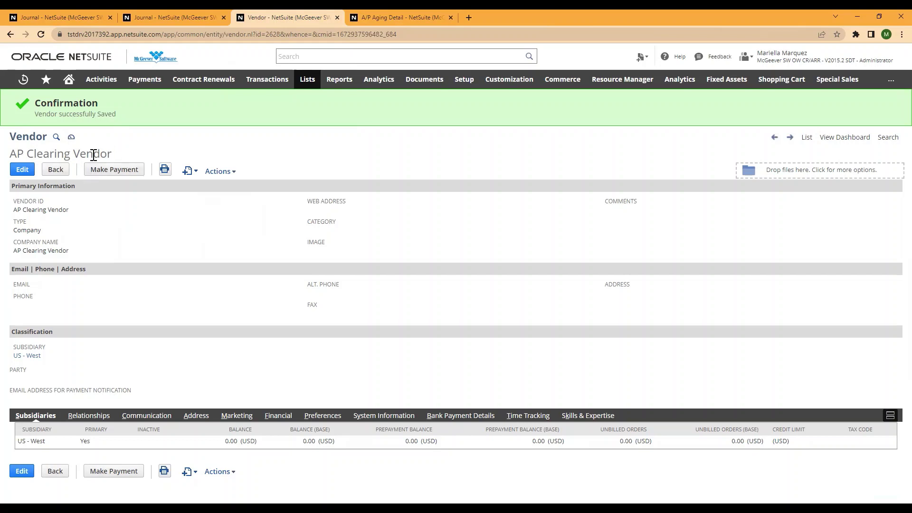
- Set AP Clearing Vendor as the name on JE733's 2000 Accounts Payable line
{"action": "left_click", "coordinate": [92, 13]}
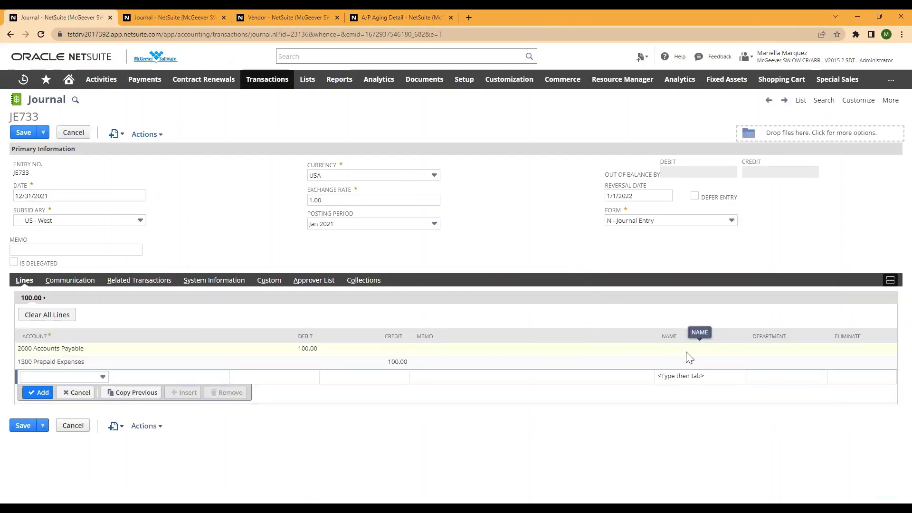
{"action": "left_click", "coordinate": [687, 352]}
{"action": "type", "text": "ap clear"}
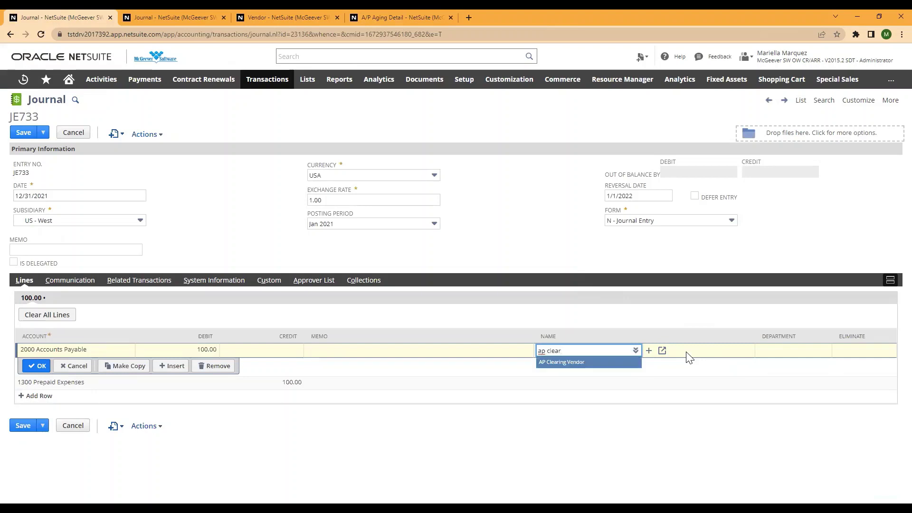
{"action": "key", "text": "Return"}
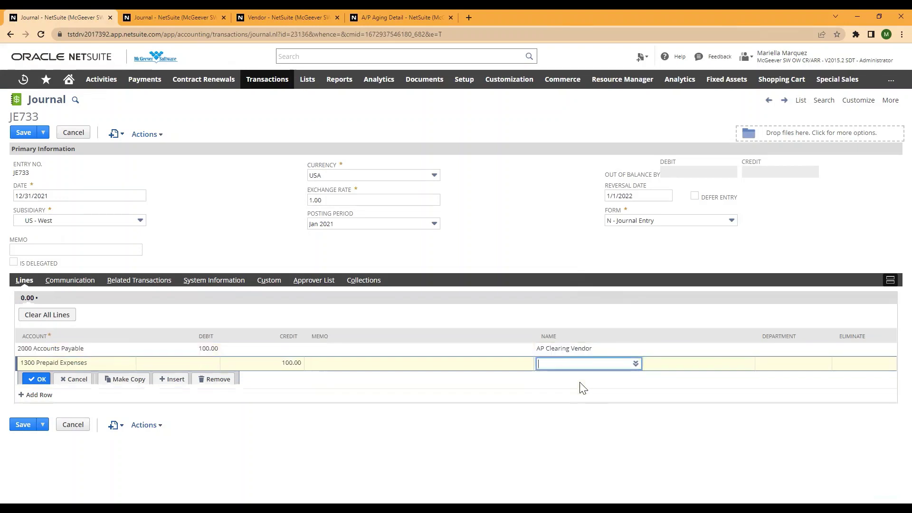
- Commit both journal lines and save JE733, confirming the date warning
{"action": "left_click", "coordinate": [581, 384]}
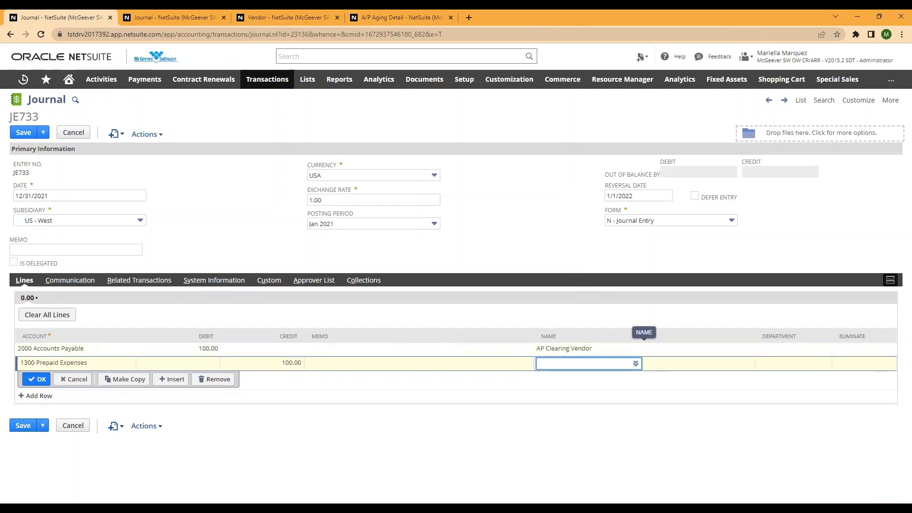
{"action": "left_click", "coordinate": [38, 378]}
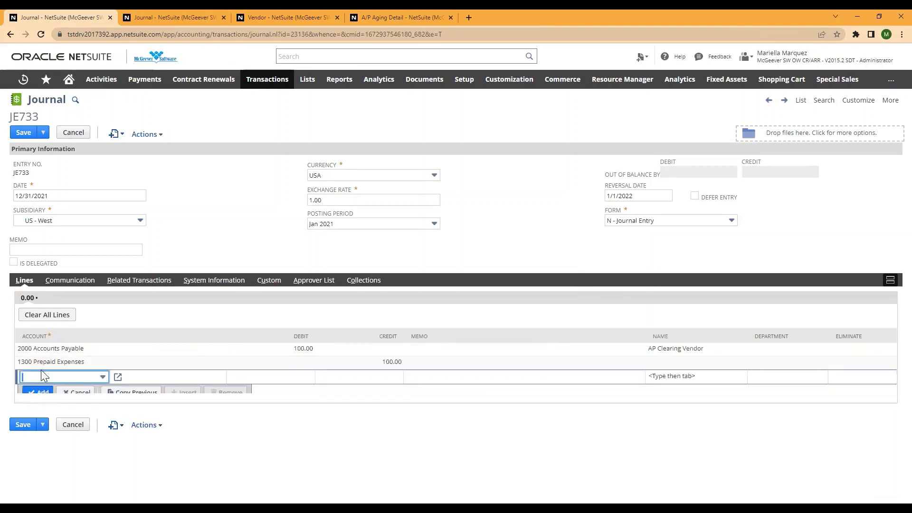
{"action": "left_click", "coordinate": [23, 420]}
{"action": "left_click", "coordinate": [502, 93]}
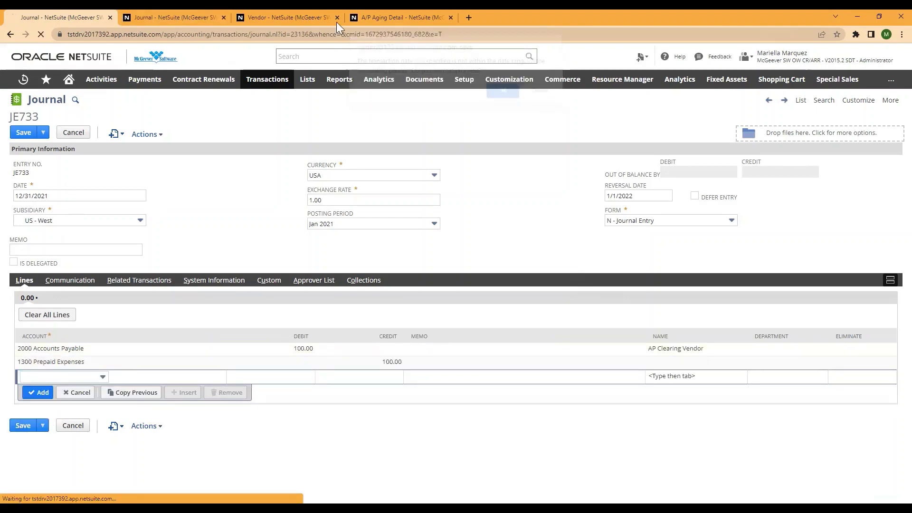
- View reversal journal JE734 to confirm its Accounts Payable line names AP Clearing Vendor
{"action": "left_click", "coordinate": [141, 13]}
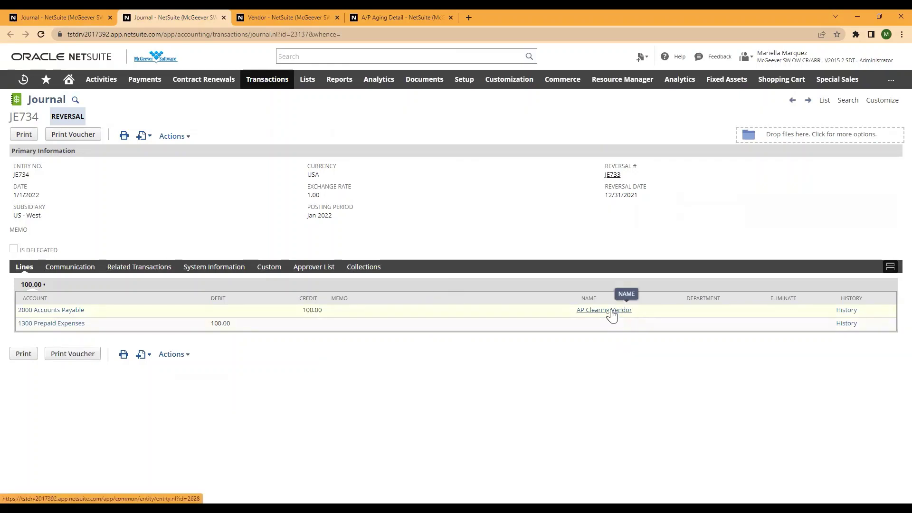
{"action": "mouse_move", "coordinate": [604, 309]}
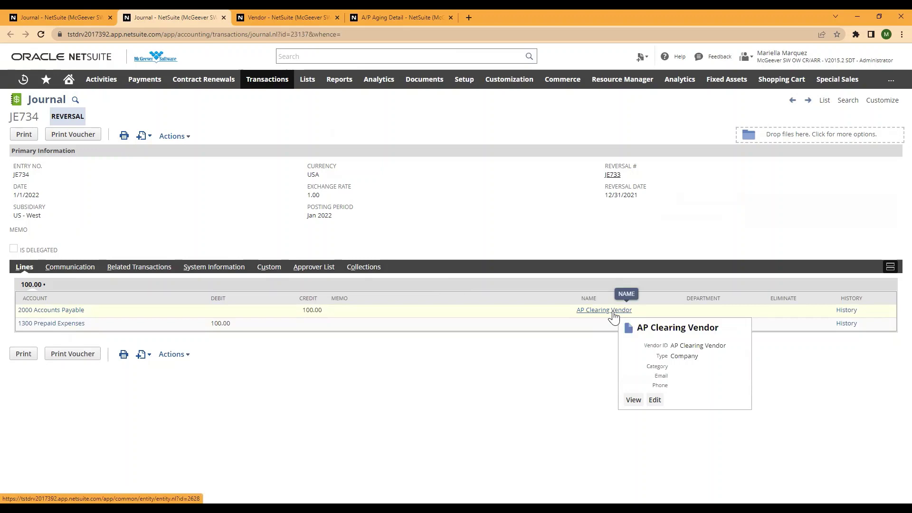
- Set AP Clearing Vendor as the bill payment payee to list JE733 and JE734
{"action": "left_click", "coordinate": [84, 17]}
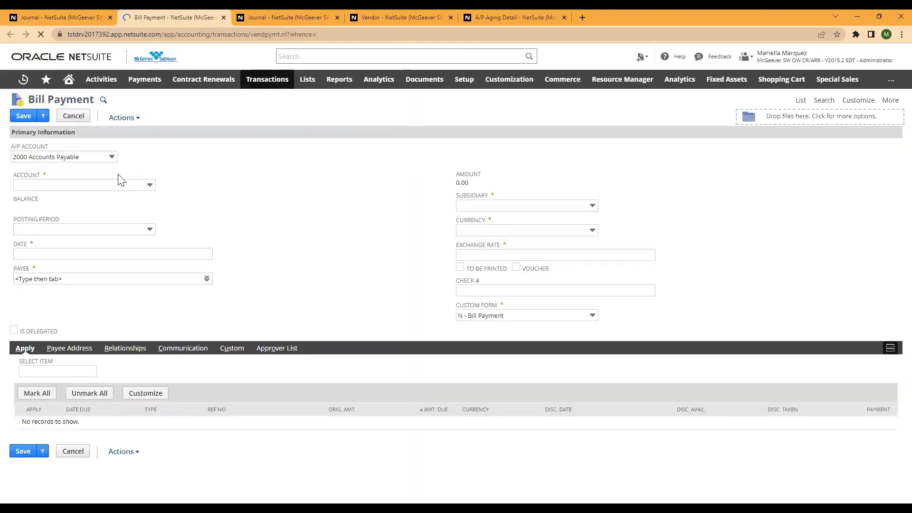
{"action": "left_click", "coordinate": [108, 186]}
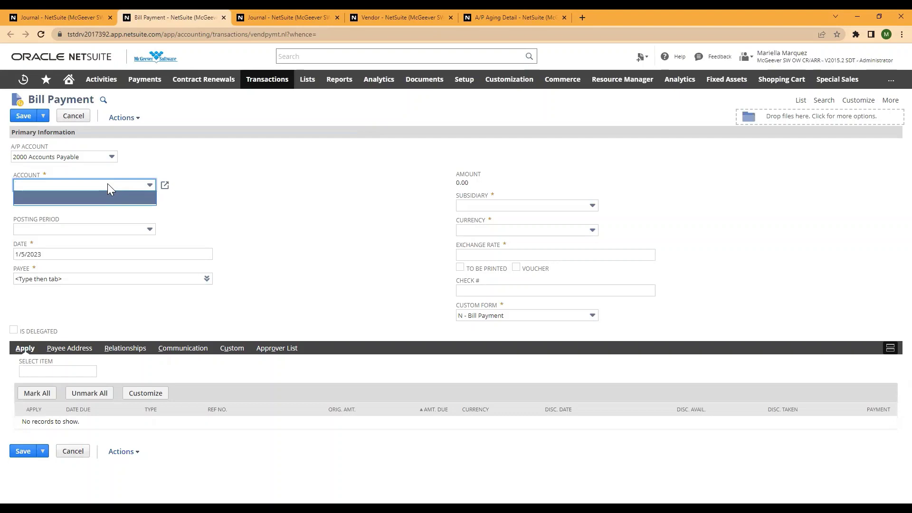
{"action": "left_click", "coordinate": [297, 160]}
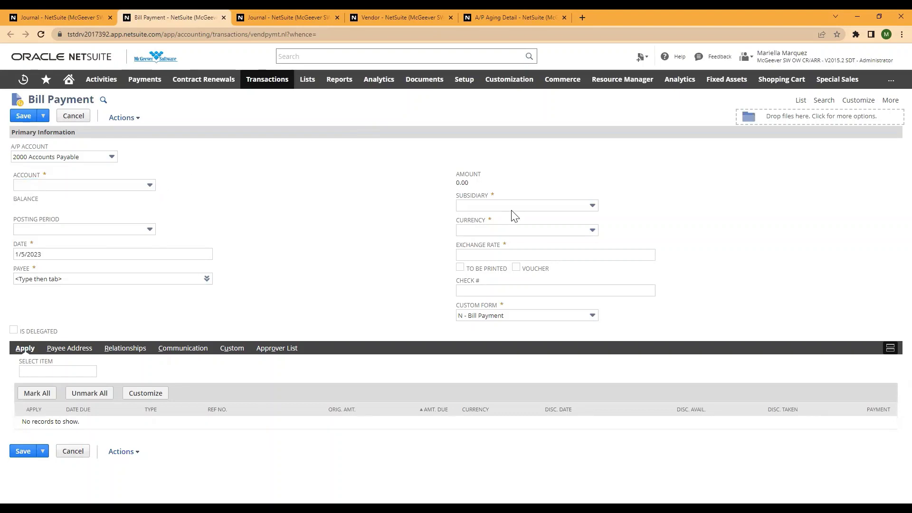
{"action": "left_click", "coordinate": [182, 278]}
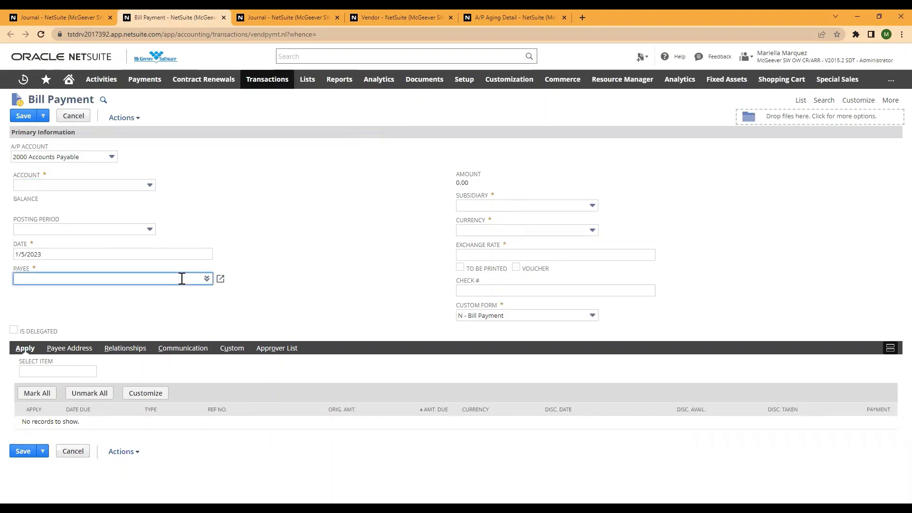
{"action": "type", "text": "ap clearing"}
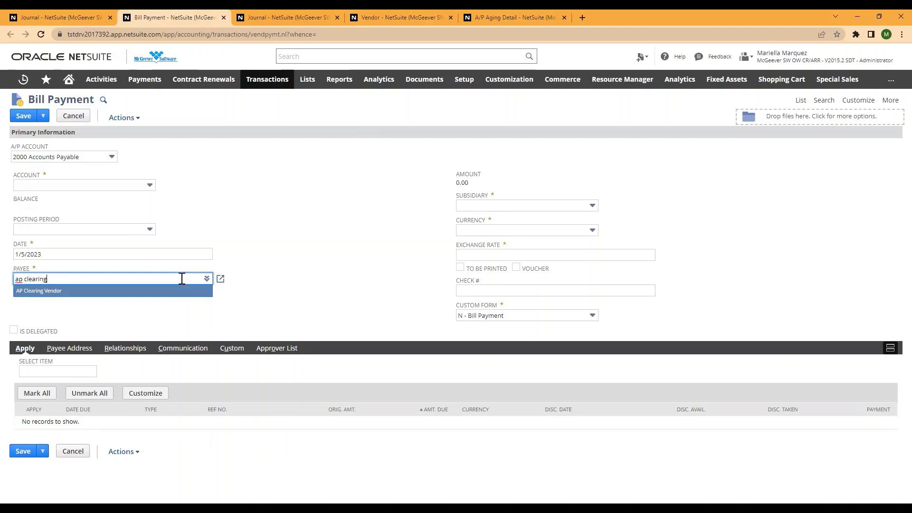
{"action": "key", "text": "Tab"}
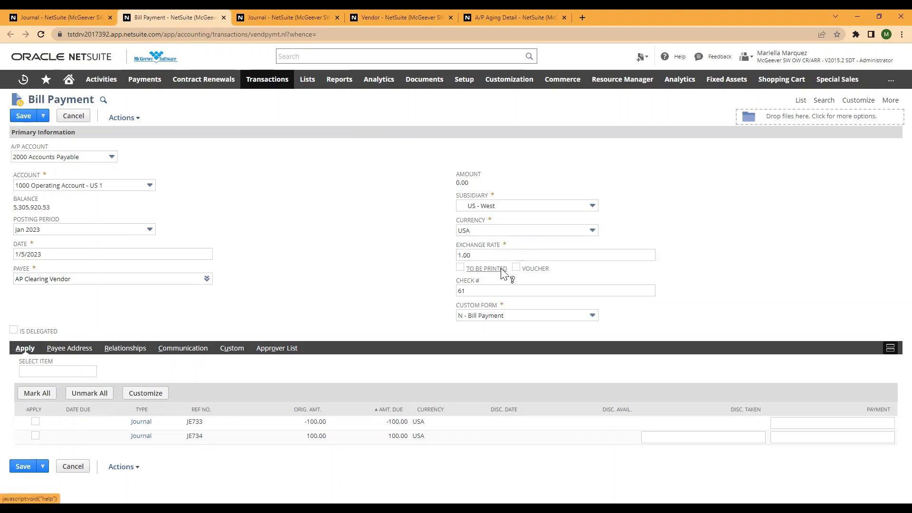
- Reference the payment 'Clearing AP Aging', apply JE733 and JE734, and save it at $0
{"action": "double_click", "coordinate": [499, 287]}
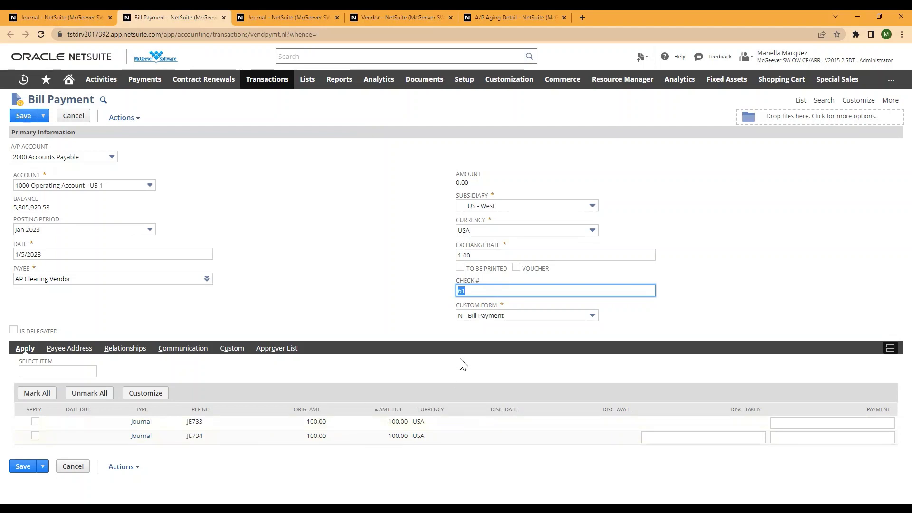
{"action": "type", "text": "Clearing"}
{"action": "type", "text": " AP Aging"}
{"action": "left_click", "coordinate": [402, 265]}
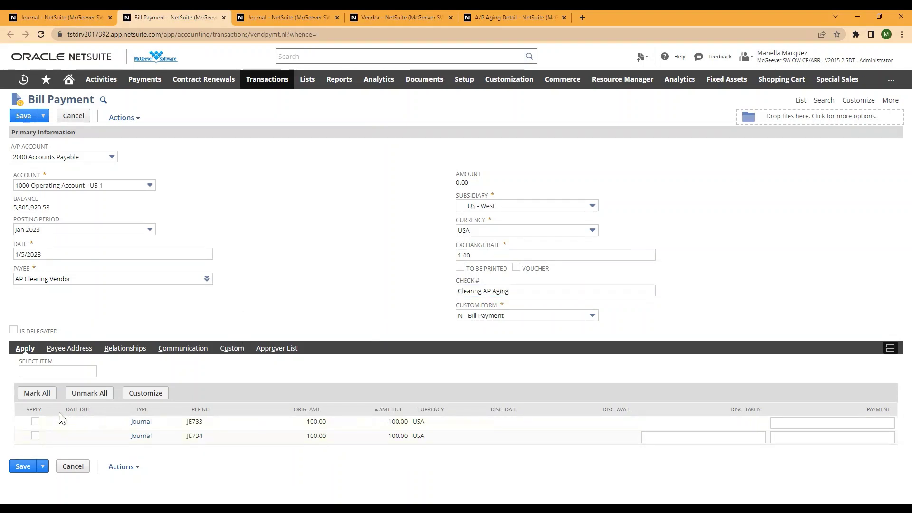
{"action": "left_click", "coordinate": [35, 421]}
{"action": "left_click", "coordinate": [35, 436]}
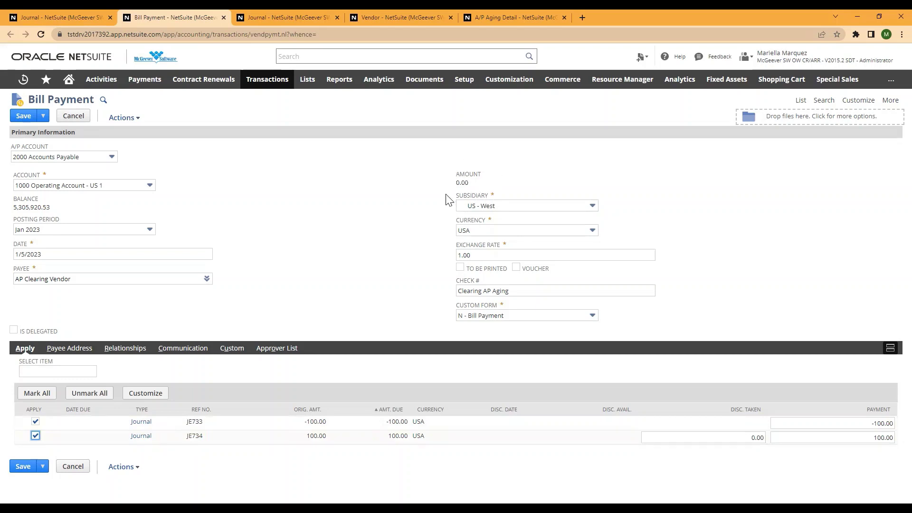
{"action": "left_click", "coordinate": [21, 121]}
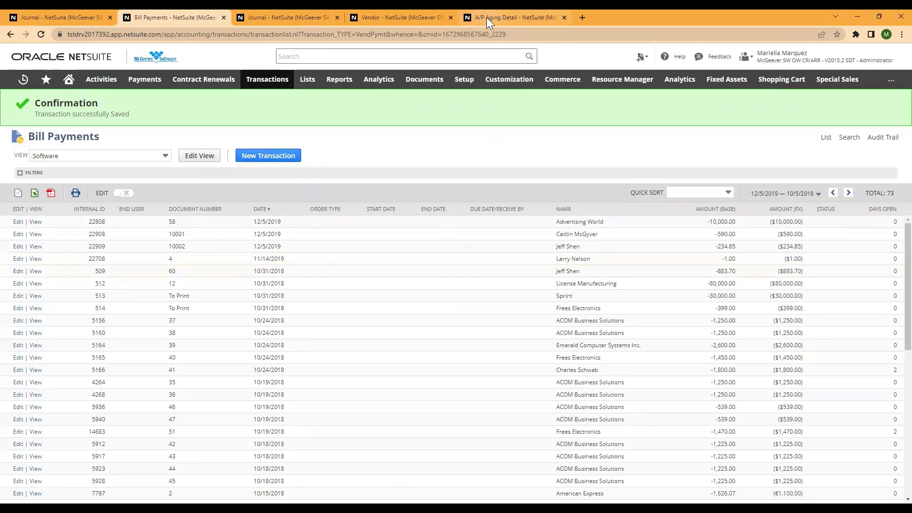
- Return to the A/P Aging Detail report to check the No Vendor listing
{"action": "left_click", "coordinate": [486, 17]}
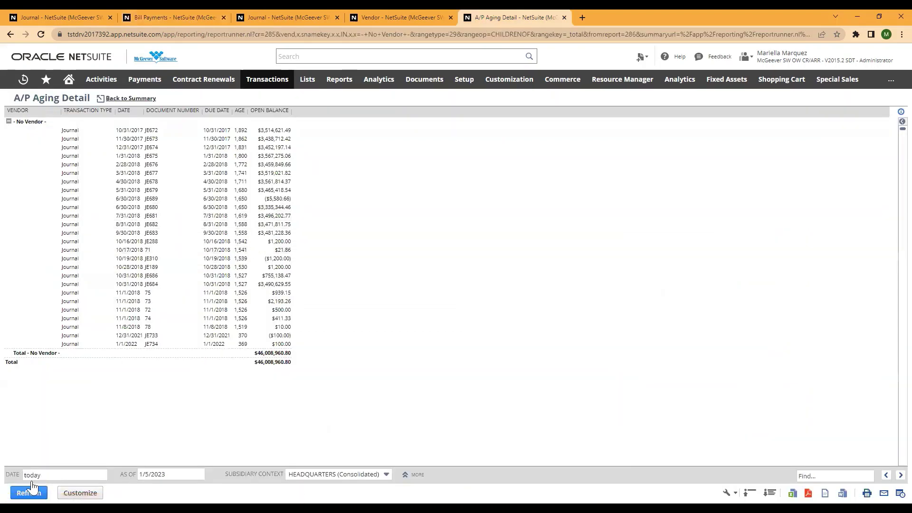